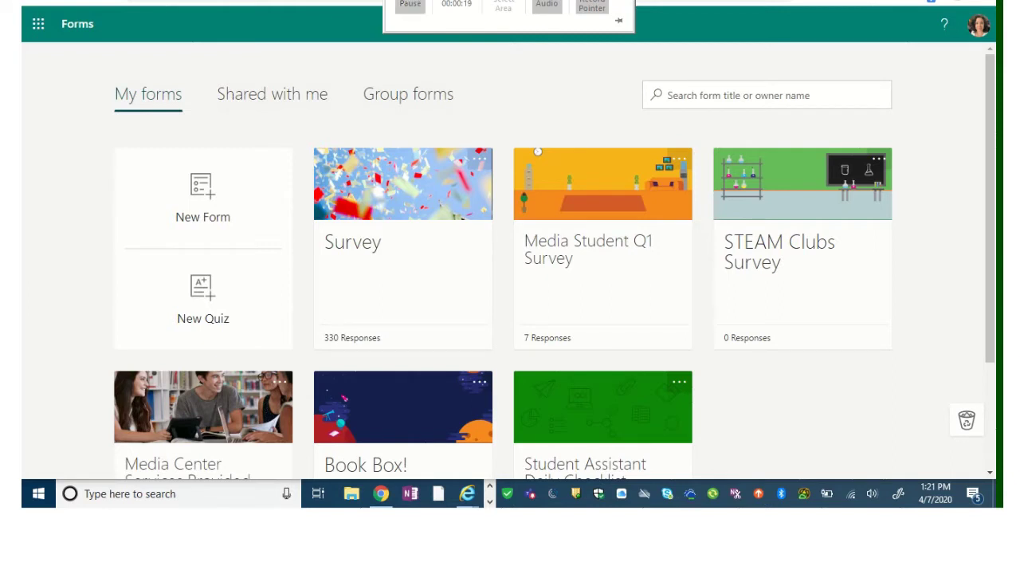
- Create a new quiz and title it "Equations"
left_click(207, 298)
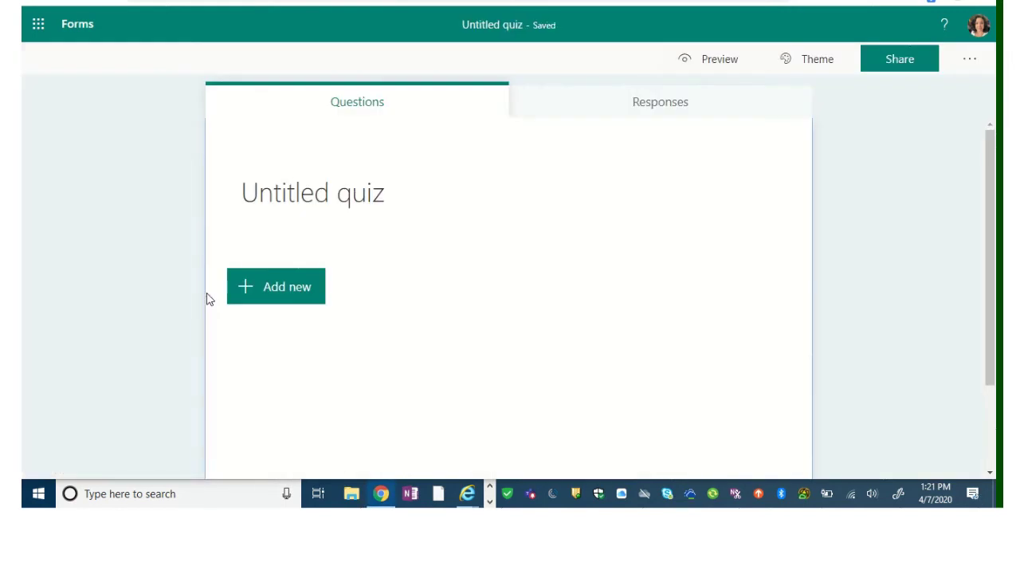
left_click(318, 202)
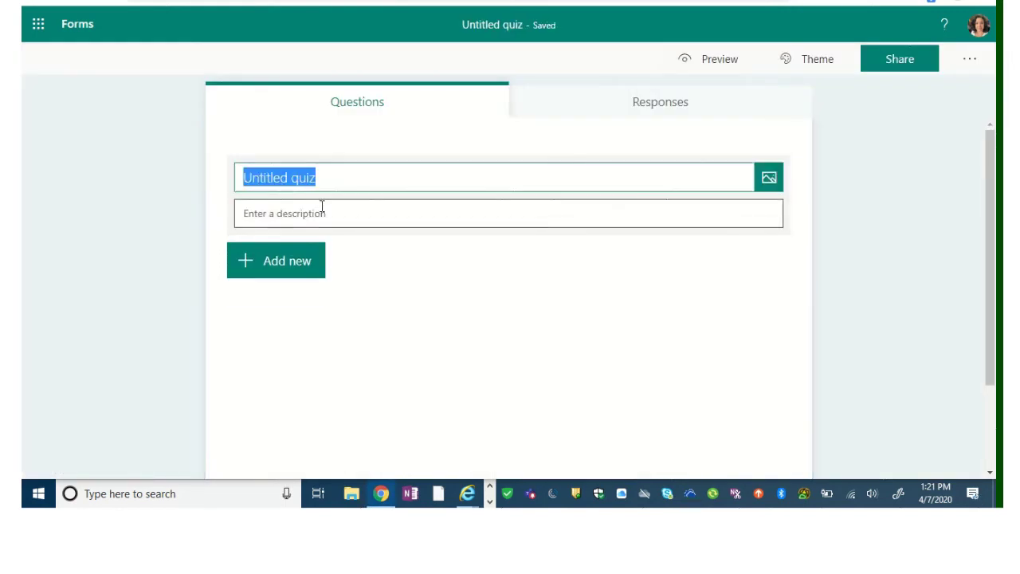
type("Equations")
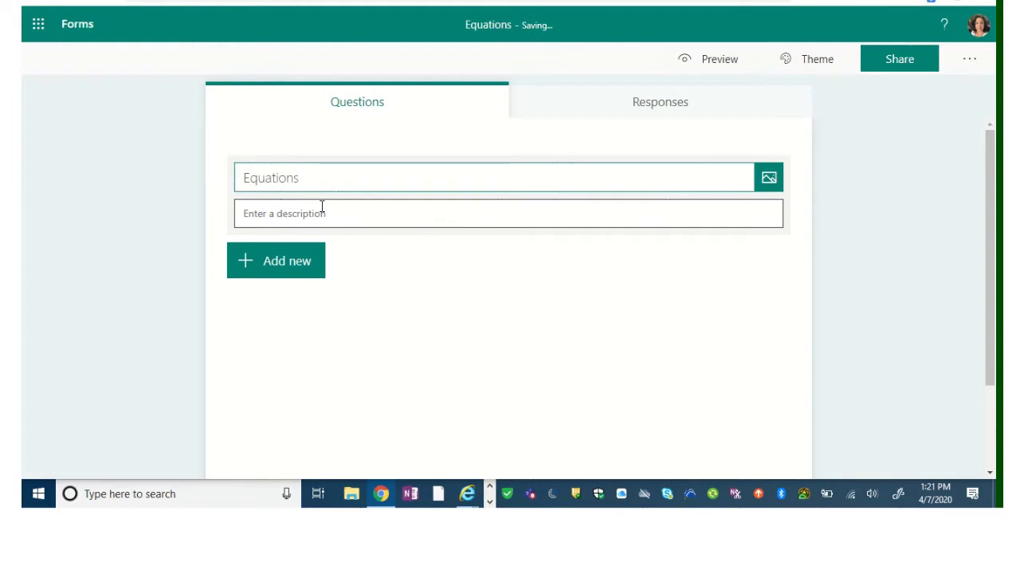
- Add a choice question to the quiz and turn on its Math option
left_click(272, 267)
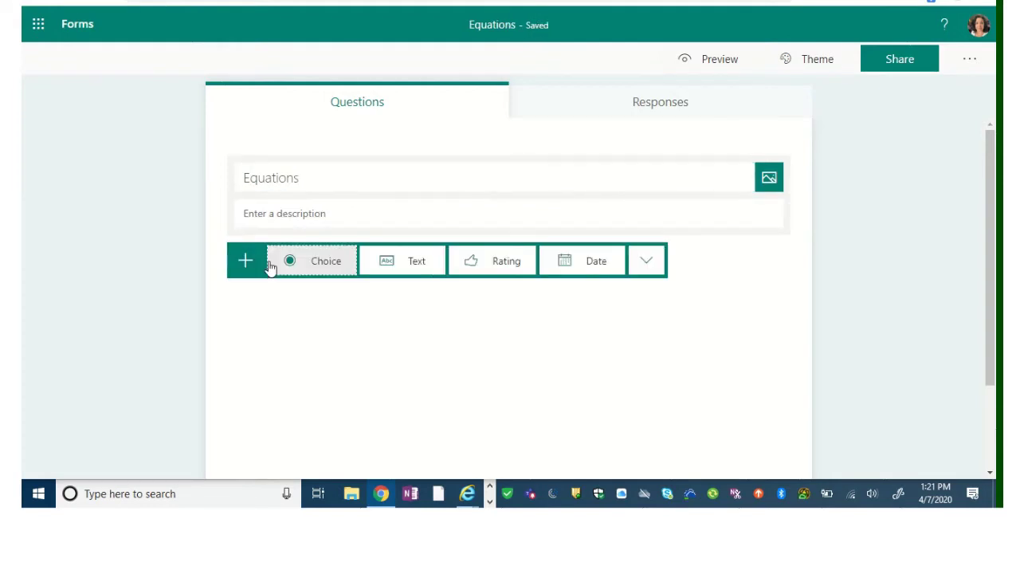
left_click(341, 270)
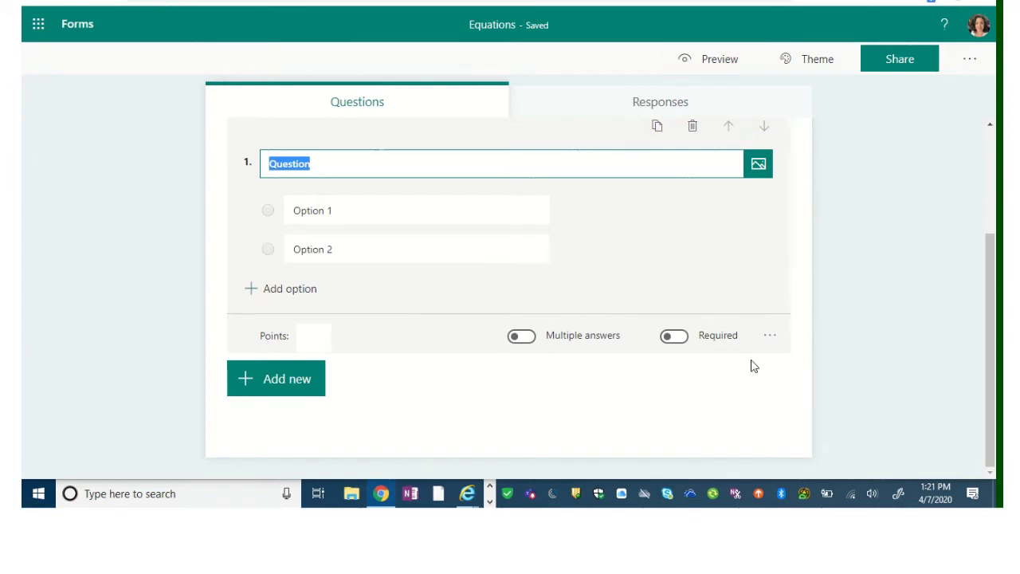
left_click(770, 338)
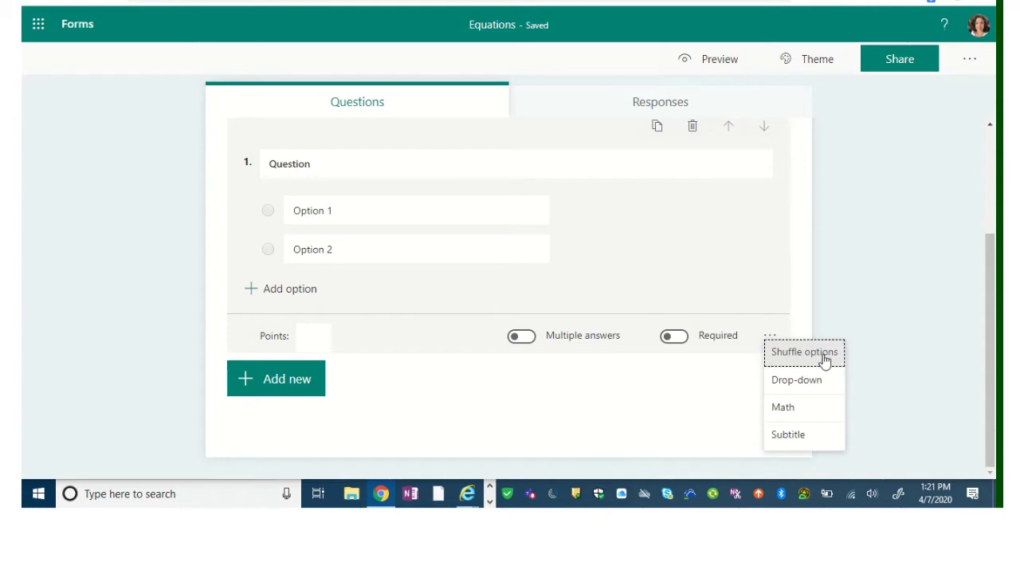
left_click(801, 408)
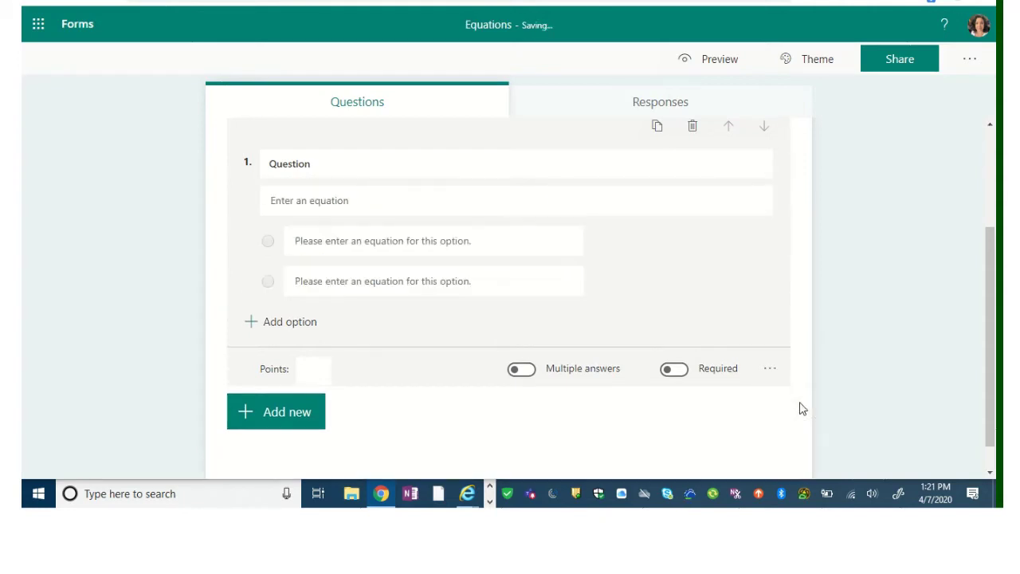
- Replace the placeholder title of question 1 with "Solve for X"
left_click(470, 162)
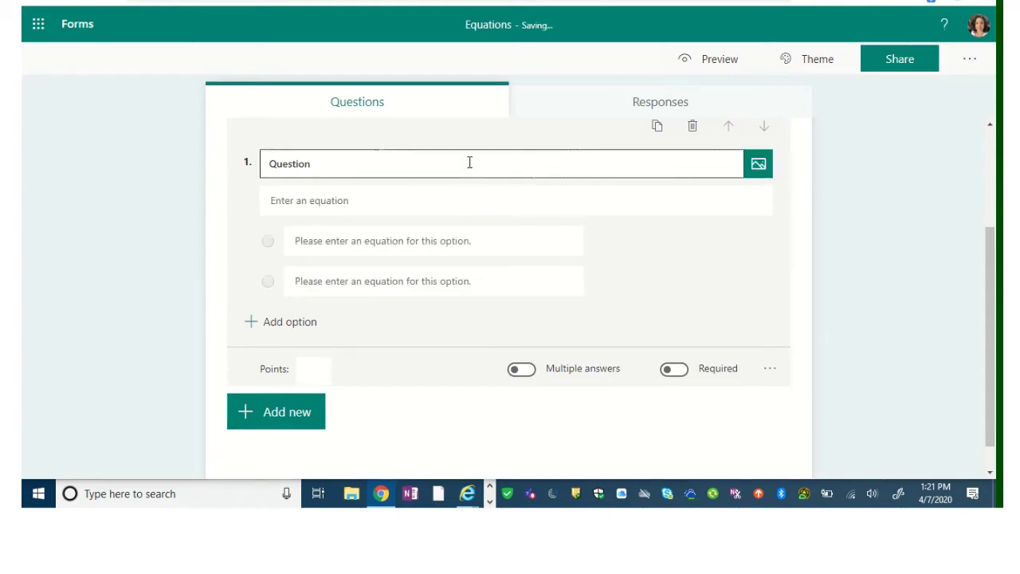
key("BackSpace")
key("BackSpace")
key("BackSpace")
key("BackSpace")
key("BackSpace")
key("BackSpace")
key("BackSpace")
key("BackSpace")
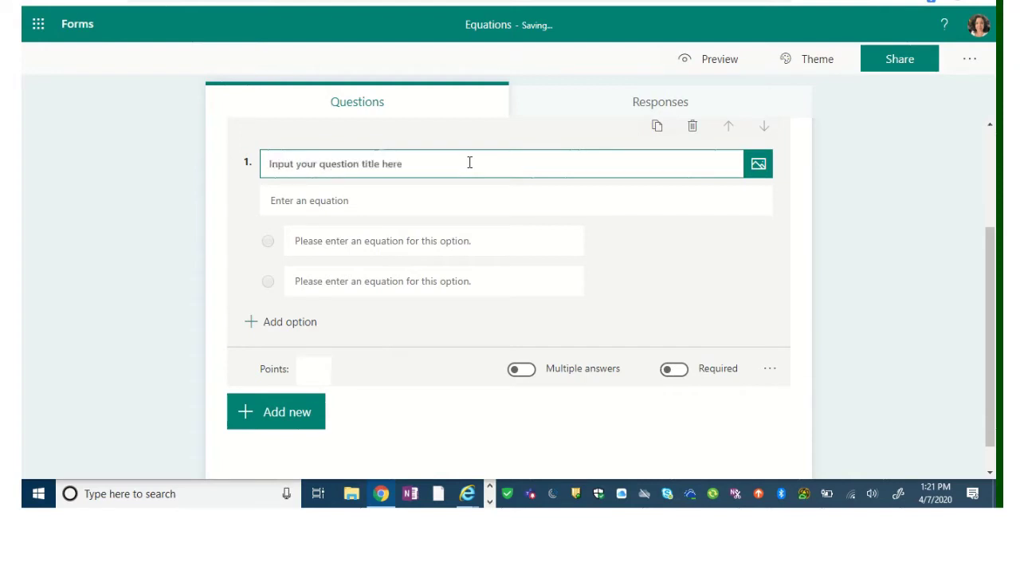
type("Solve for X")
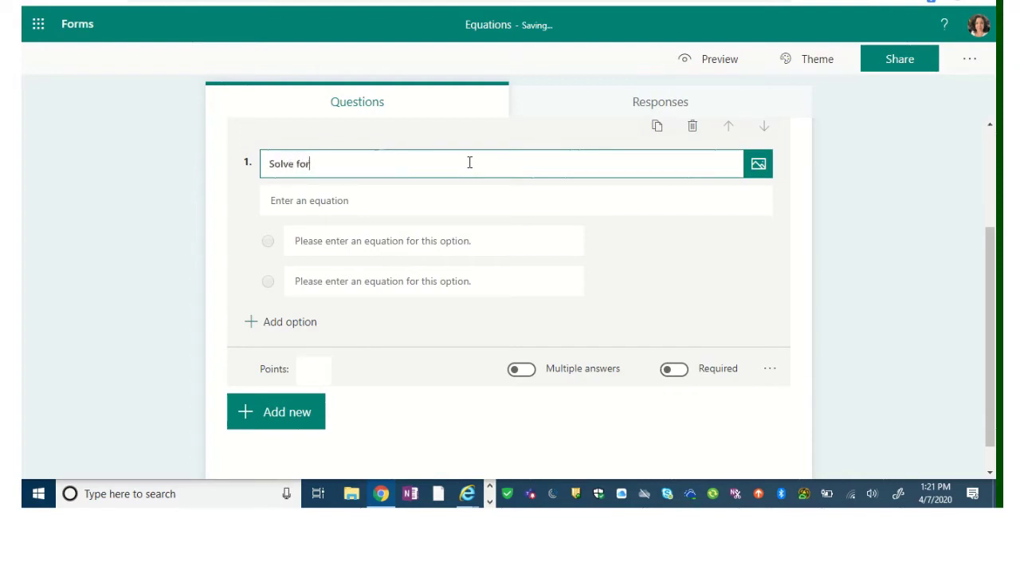
- Enter the equation 3x + 6 = 2x − 7 in question 1 and add all suggested results as answer options
left_click(455, 195)
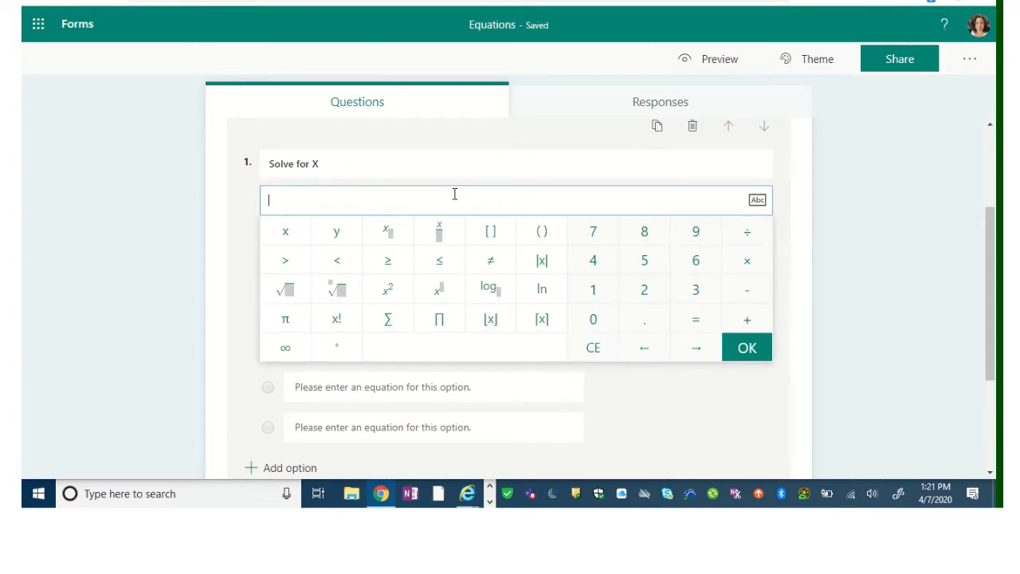
type("3x")
type("+6=")
type("2x")
type("-7")
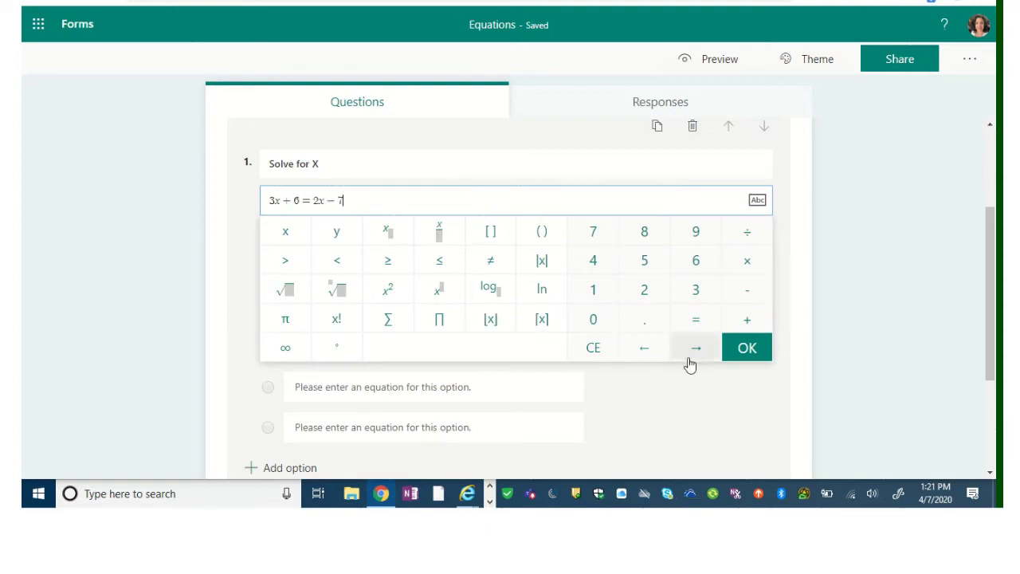
left_click(741, 355)
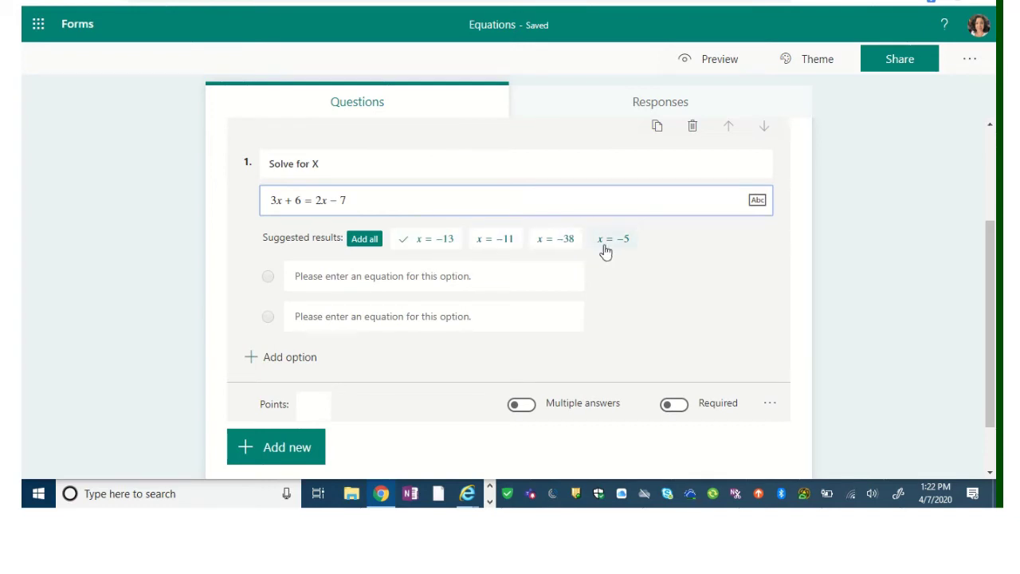
left_click(355, 239)
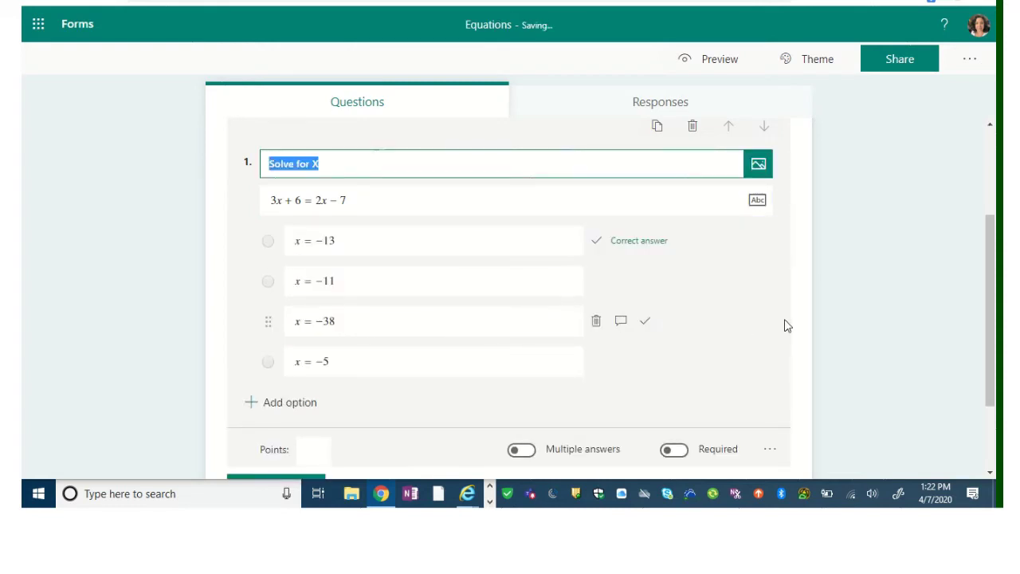
- Add all suggested "Solve for X" question ideas after question 1 and look through the added questions
scroll(784, 320, "down", 2)
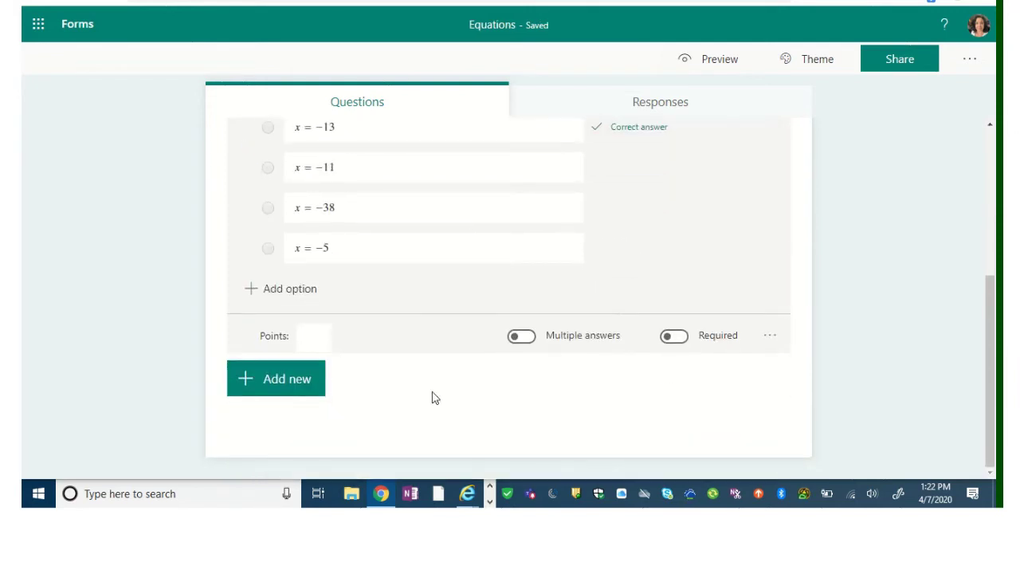
left_click(283, 385)
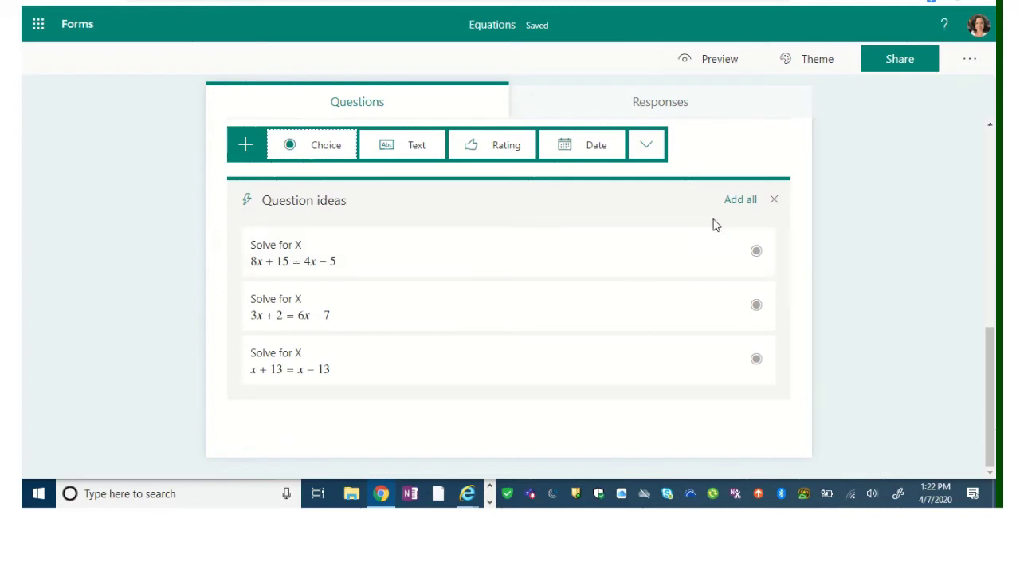
left_click(738, 205)
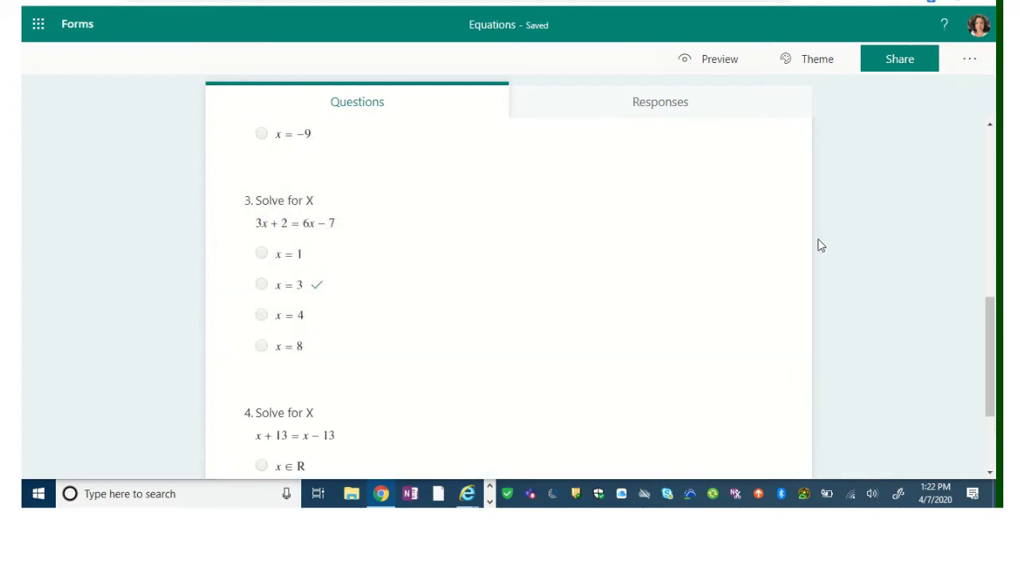
scroll(817, 239, "up", 3)
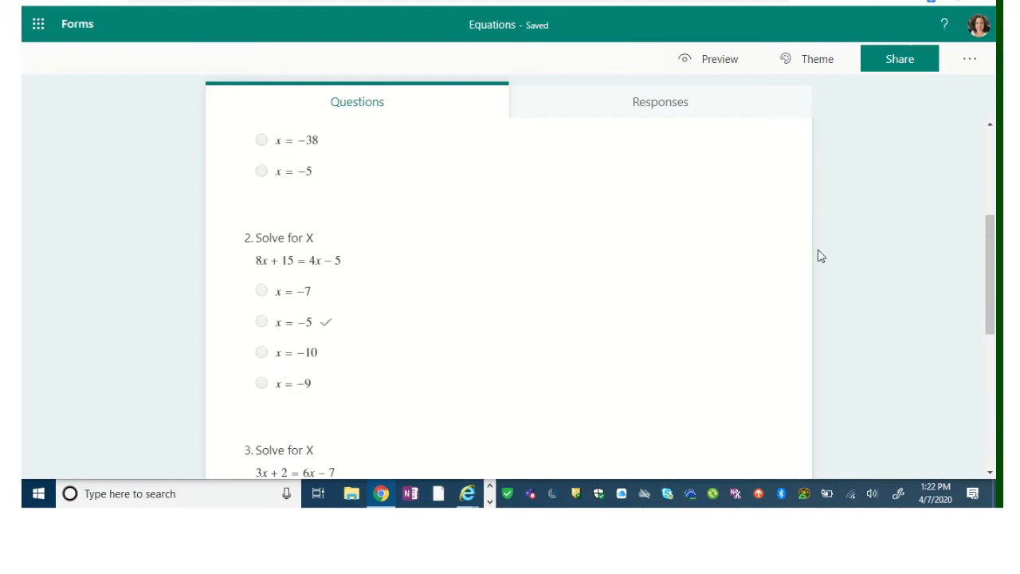
scroll(816, 244, "down", 5)
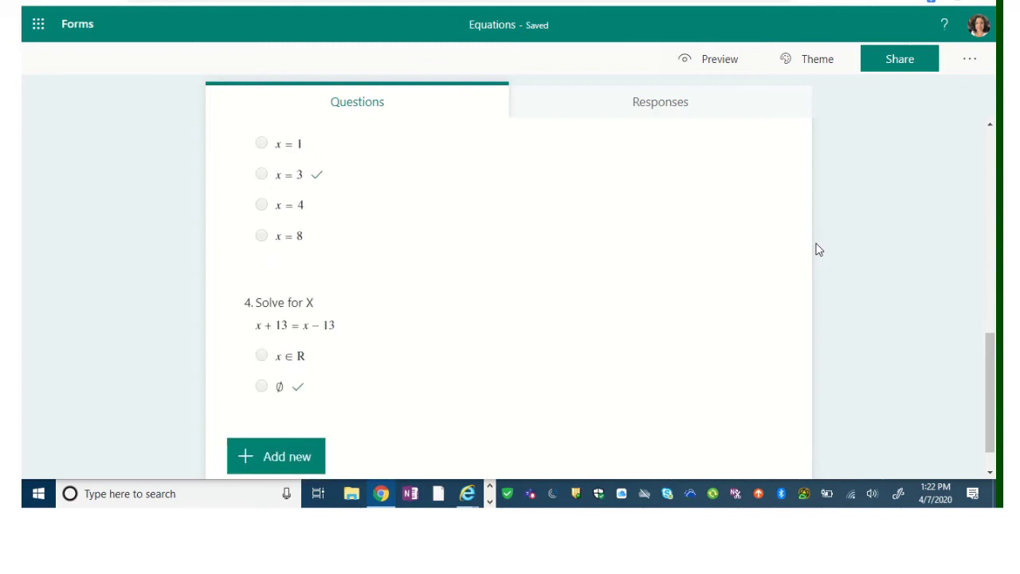
scroll(817, 247, "up", 1)
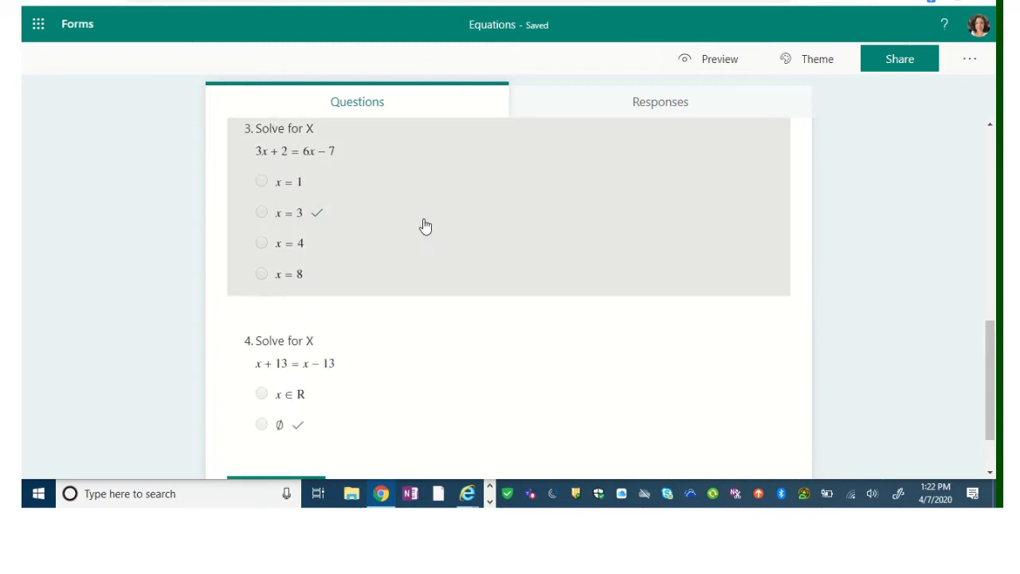
- Reorder the answer options of question 3 (3x + 2 = 6x − 7) so that x = 3 comes before x = 1
right_click(423, 221)
left_click(386, 211)
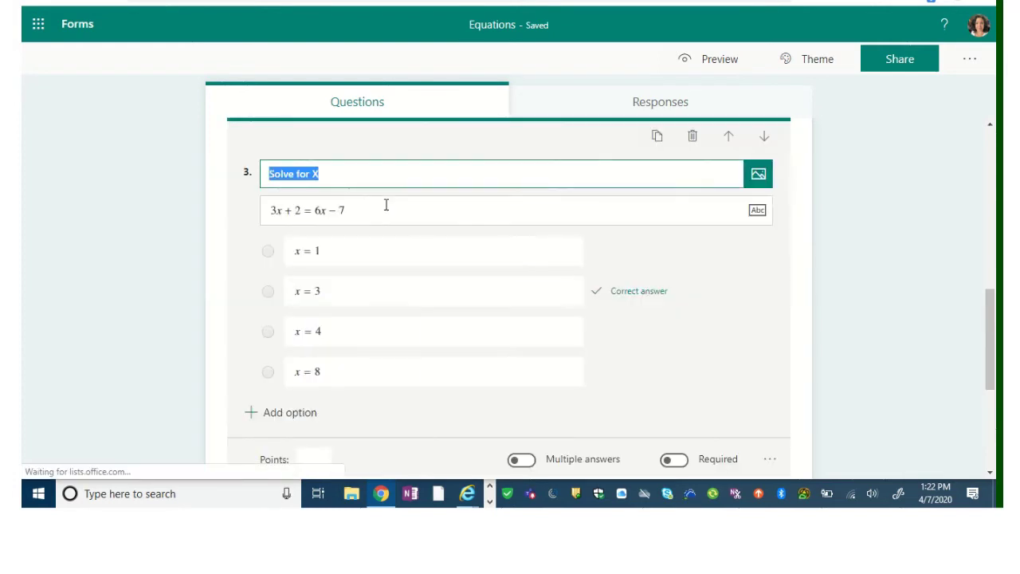
mouse_move(269, 301)
left_mouse_down()
mouse_move(269, 269)
mouse_move(269, 315)
left_mouse_up()
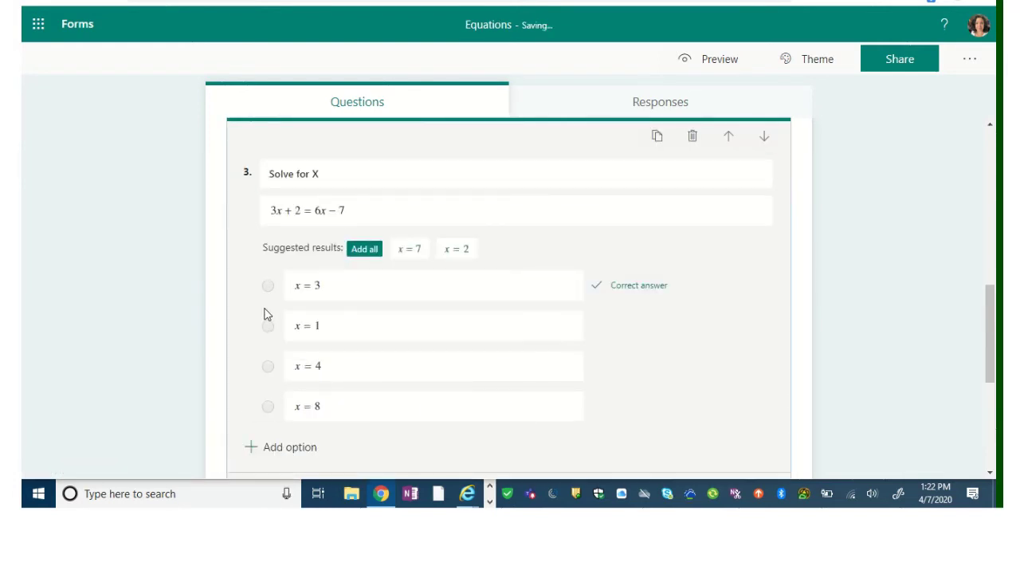
left_click(845, 343)
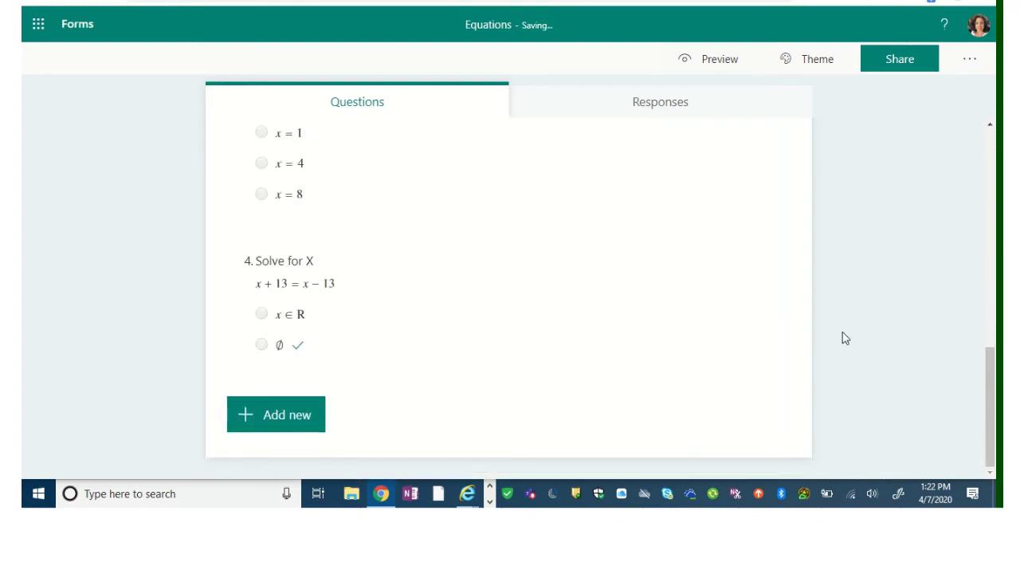
- Add a fifth choice question with the equation 5x − 12x + 7 = 7 and all suggested results as answer options
left_click(285, 424)
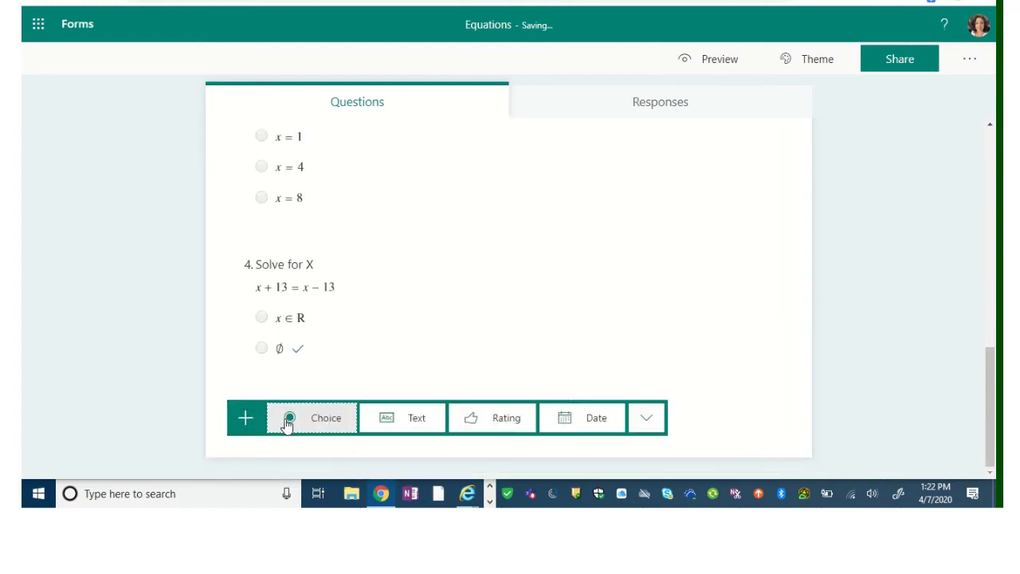
left_click(334, 426)
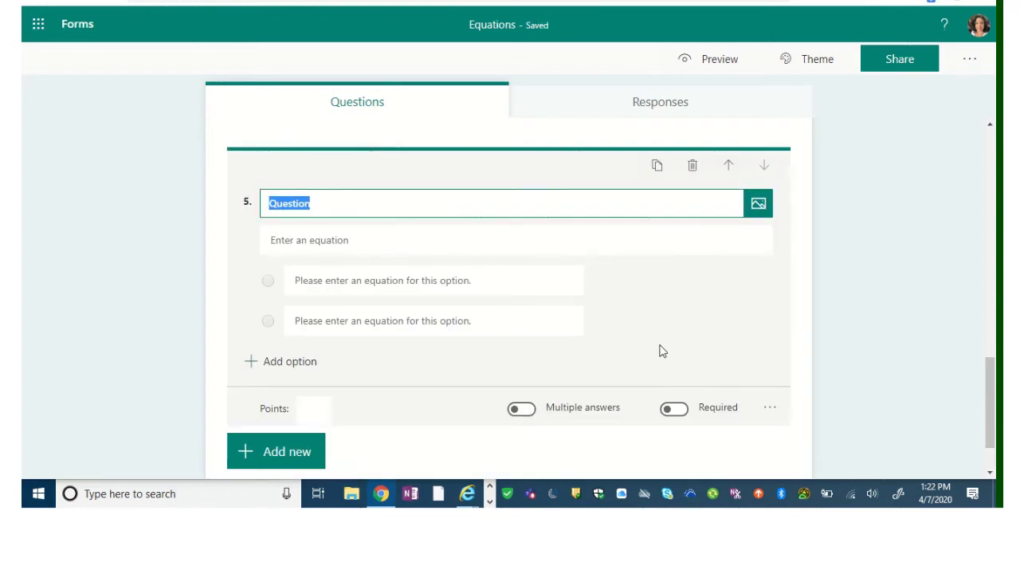
left_click(613, 248)
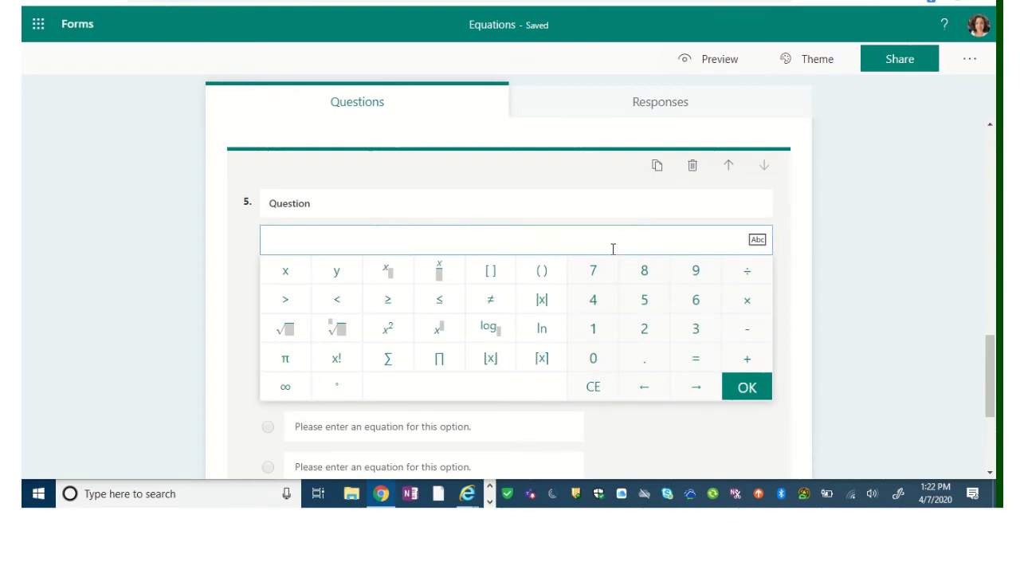
type("5x")
type("-12x")
type("-7")
type("=7")
left_click(743, 387)
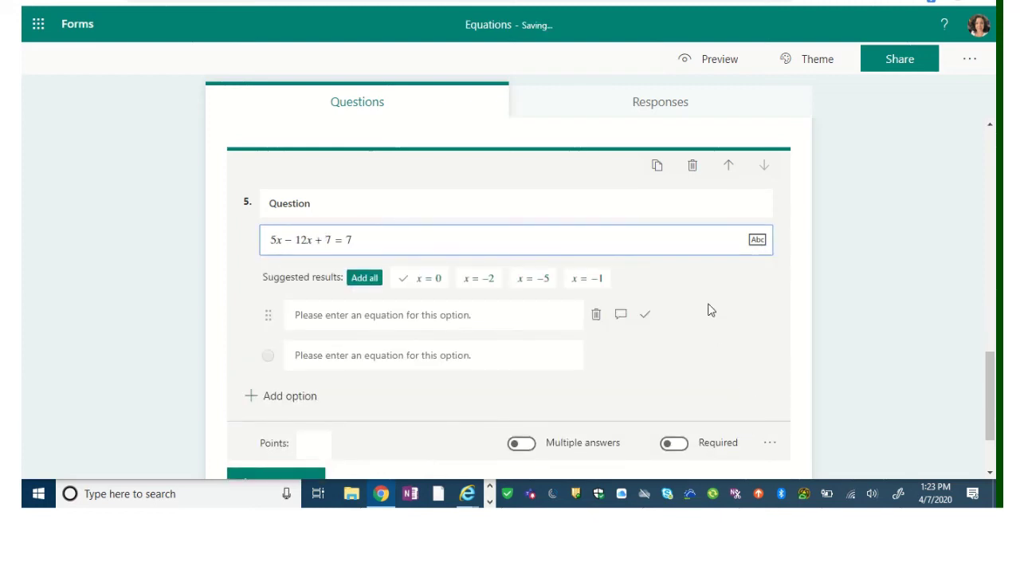
left_click(368, 281)
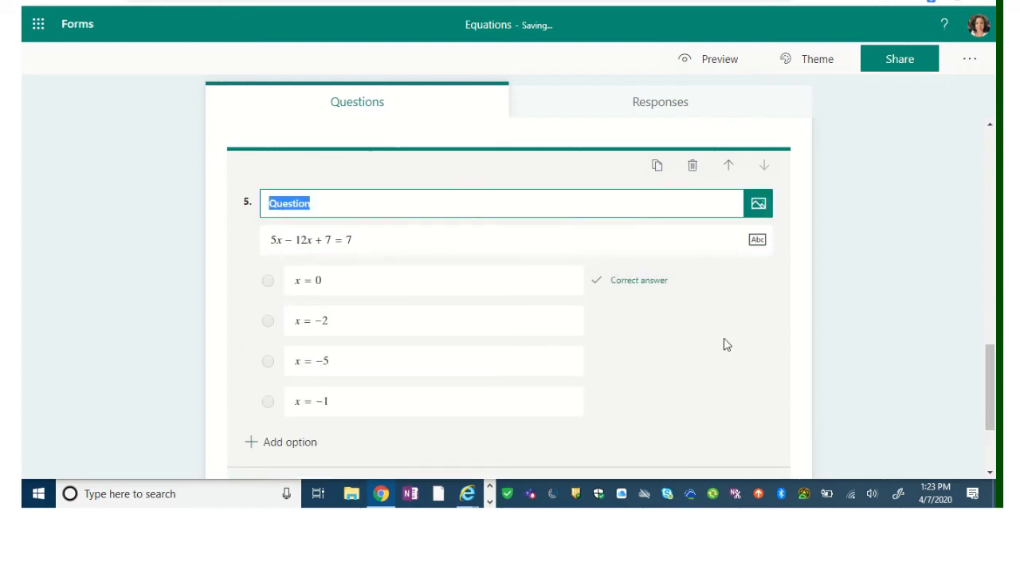
- Add all question ideas suggested after question 5, including 7x − 4x + 14 = 4 and 13x − 5x + 12 = 18
scroll(726, 344, "down", 3)
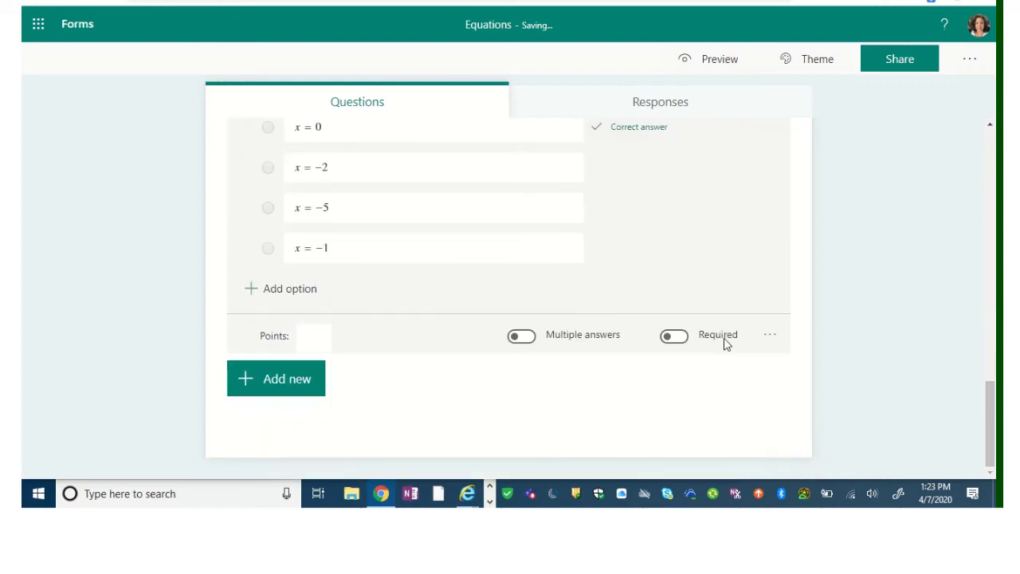
scroll(726, 345, "up", 3)
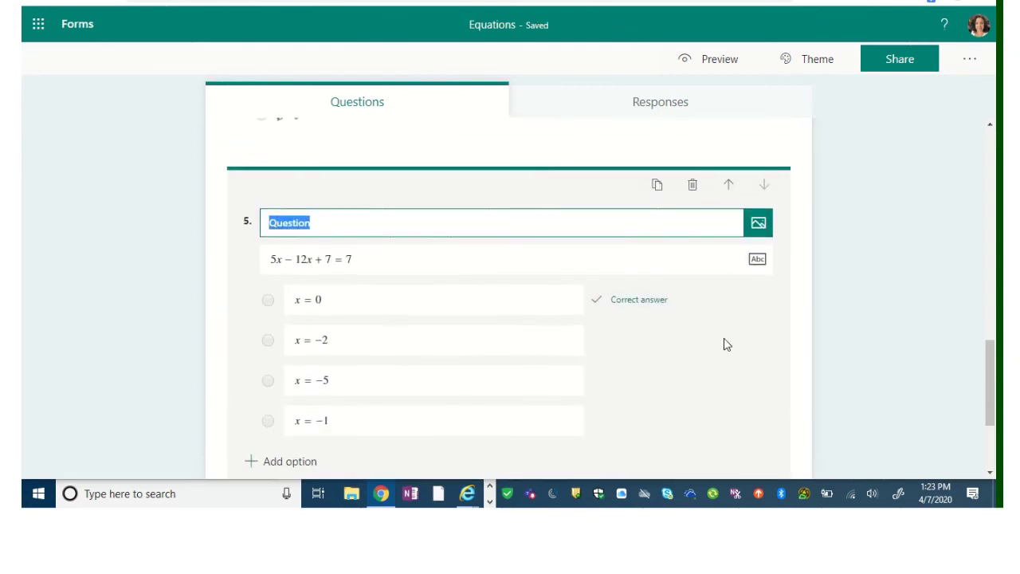
scroll(726, 345, "down", 3)
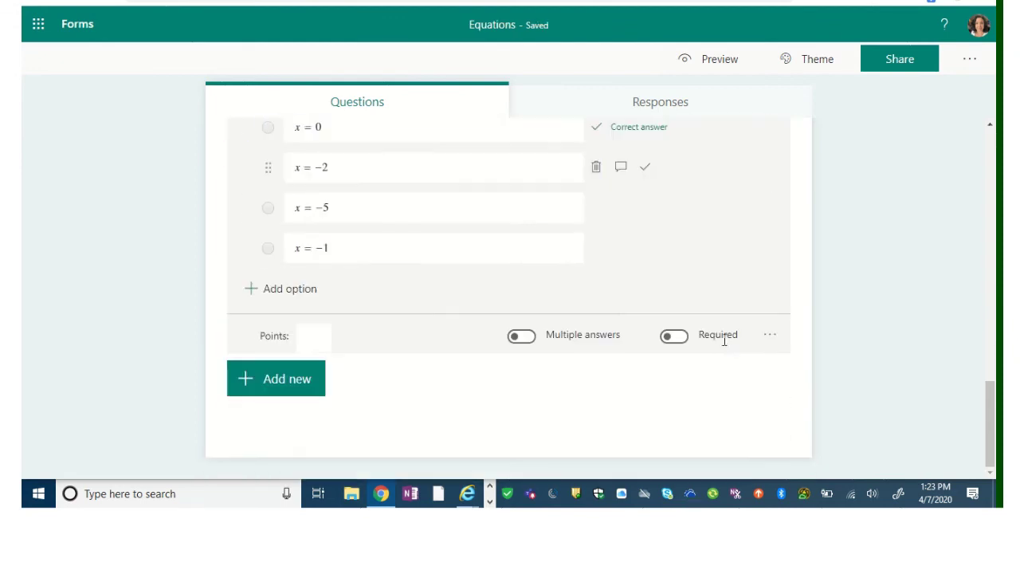
left_click(283, 378)
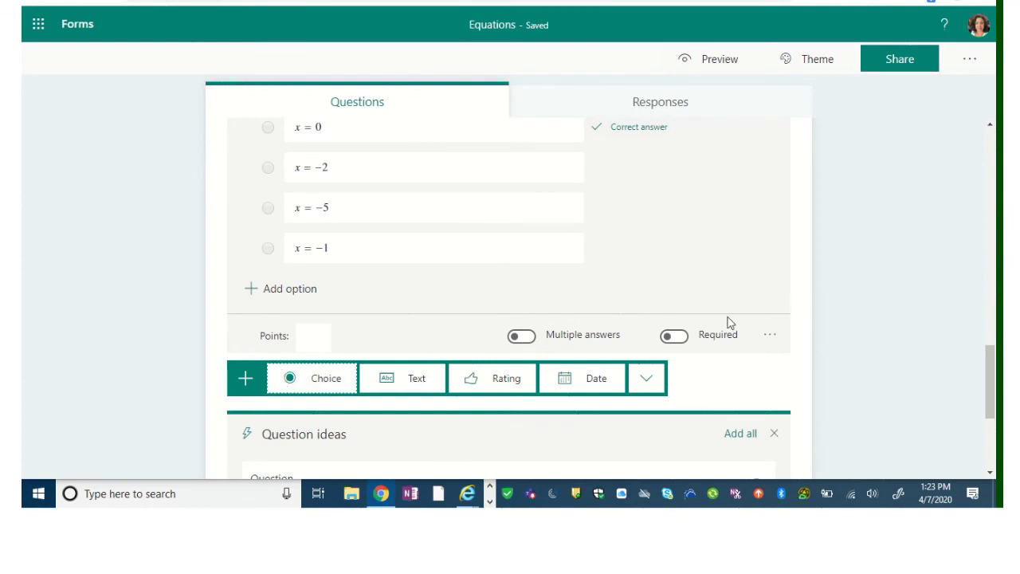
scroll(803, 303, "down", 4)
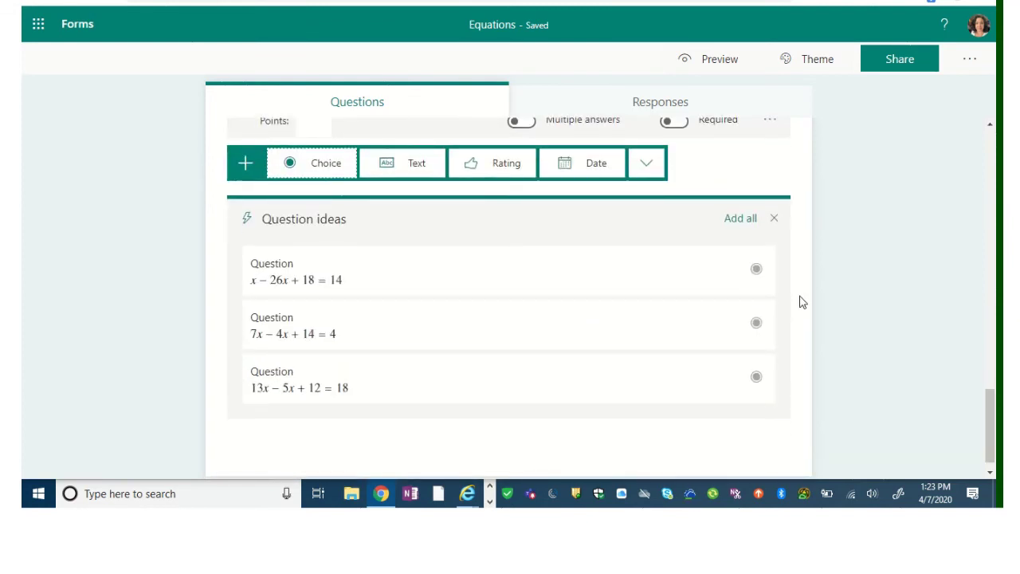
left_click(741, 223)
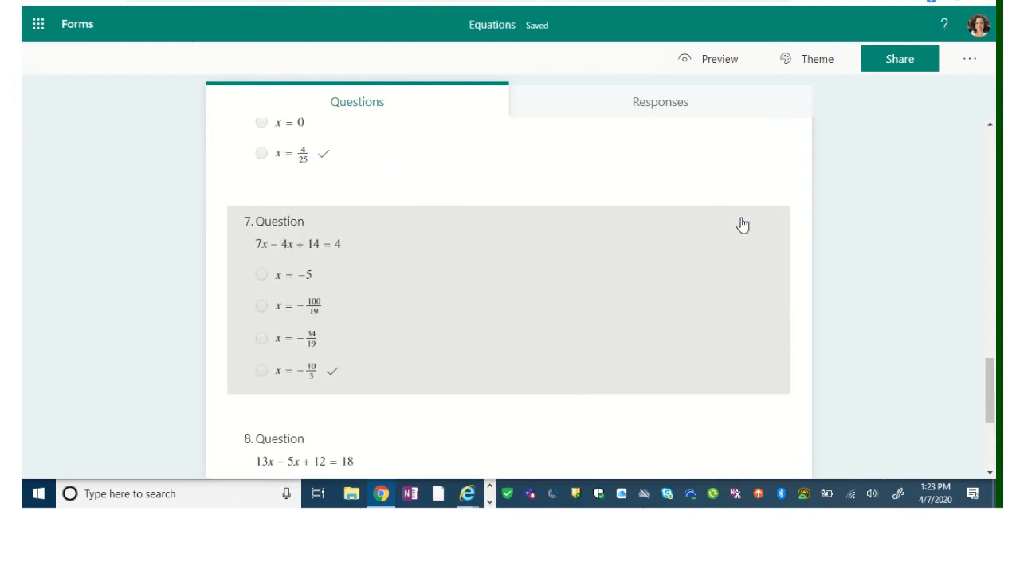
scroll(904, 287, "down", 3)
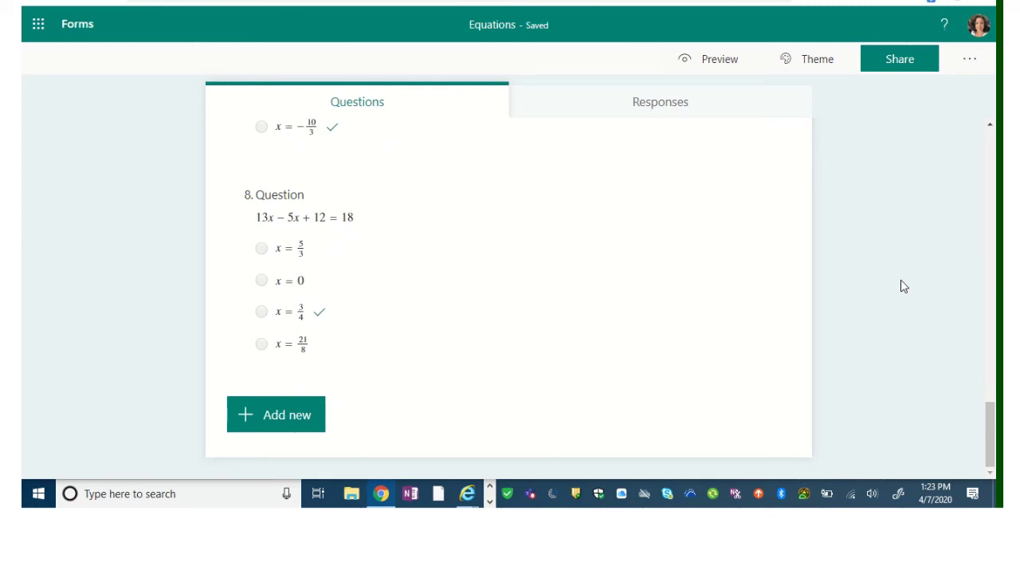
- Move the question 5x − 12x + 7 = 7 up one place, ahead of x + 13 = x − 13, and check the new order
scroll(904, 287, "up", 7)
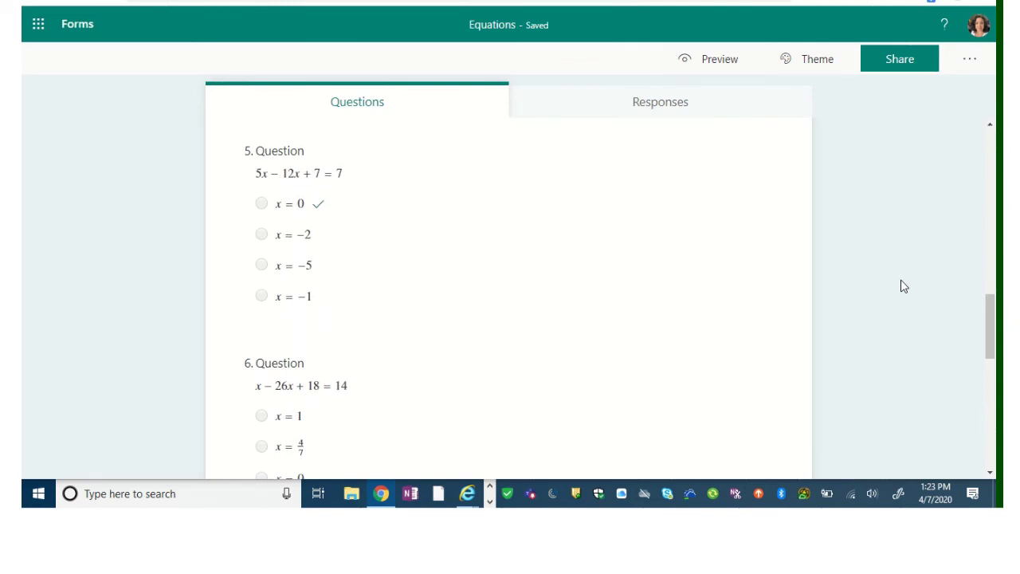
scroll(903, 287, "up", 3)
scroll(904, 282, "down", 2)
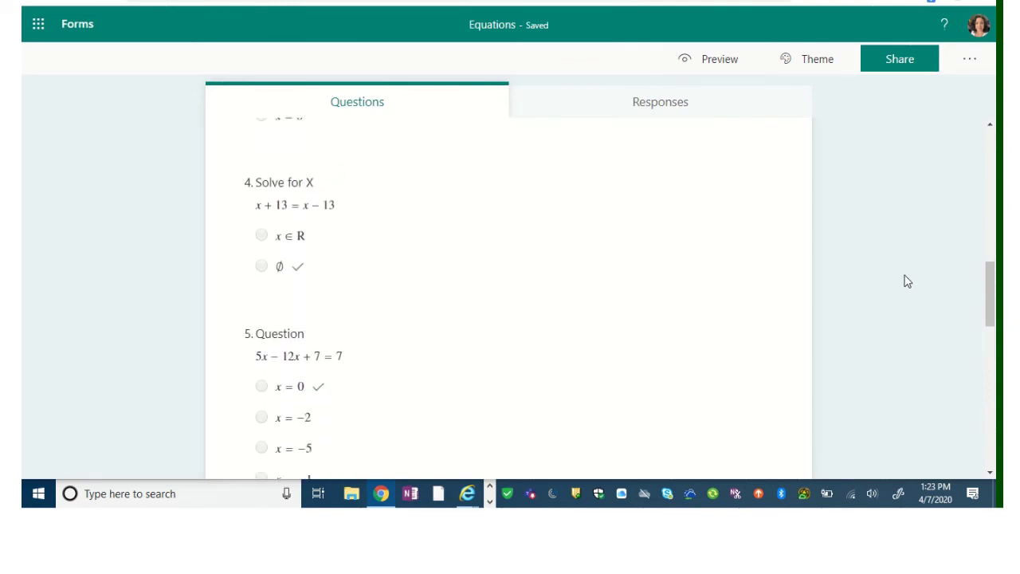
left_click(340, 279)
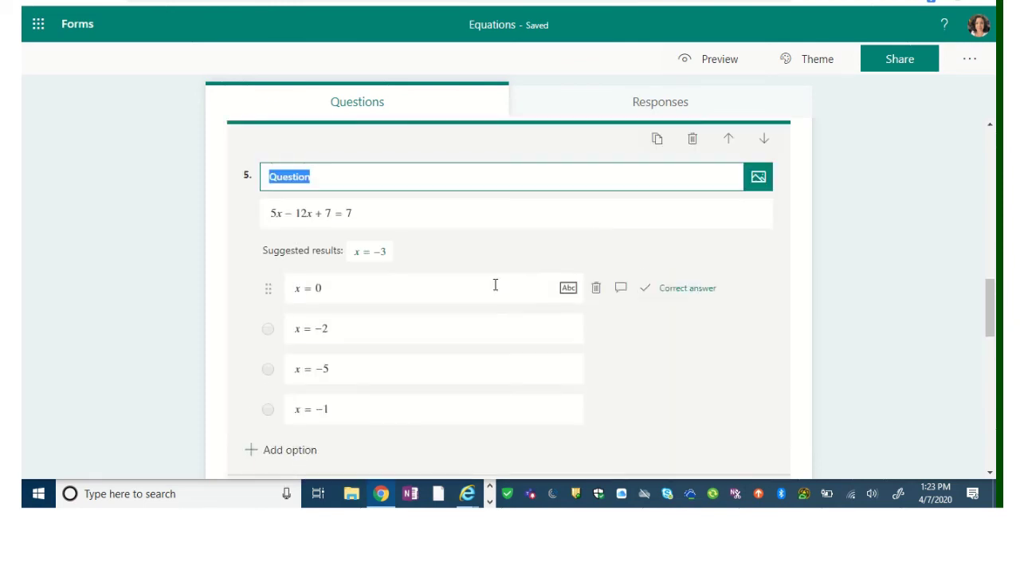
left_click(730, 141)
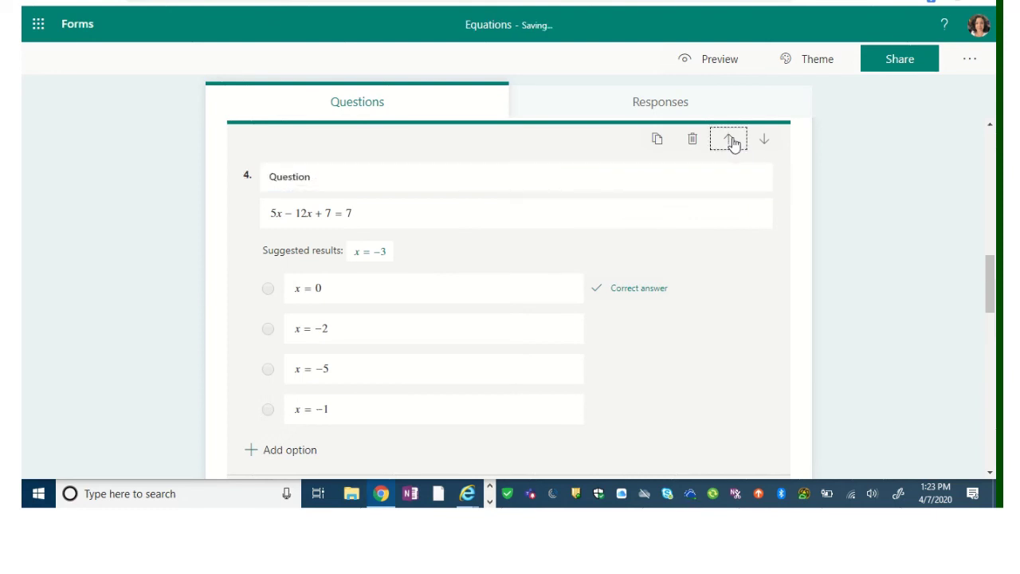
left_click(861, 208)
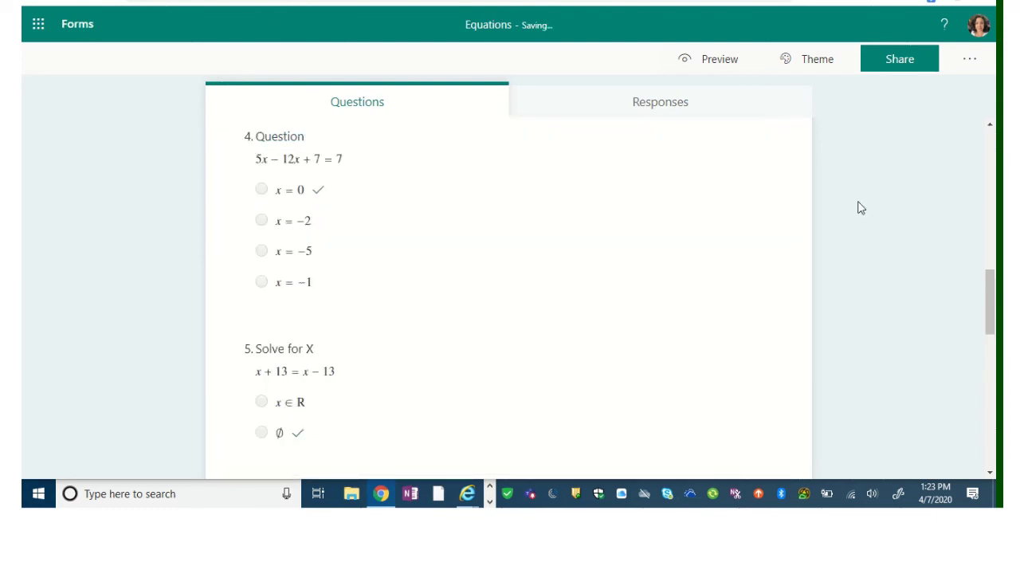
scroll(412, 203, "up", 2)
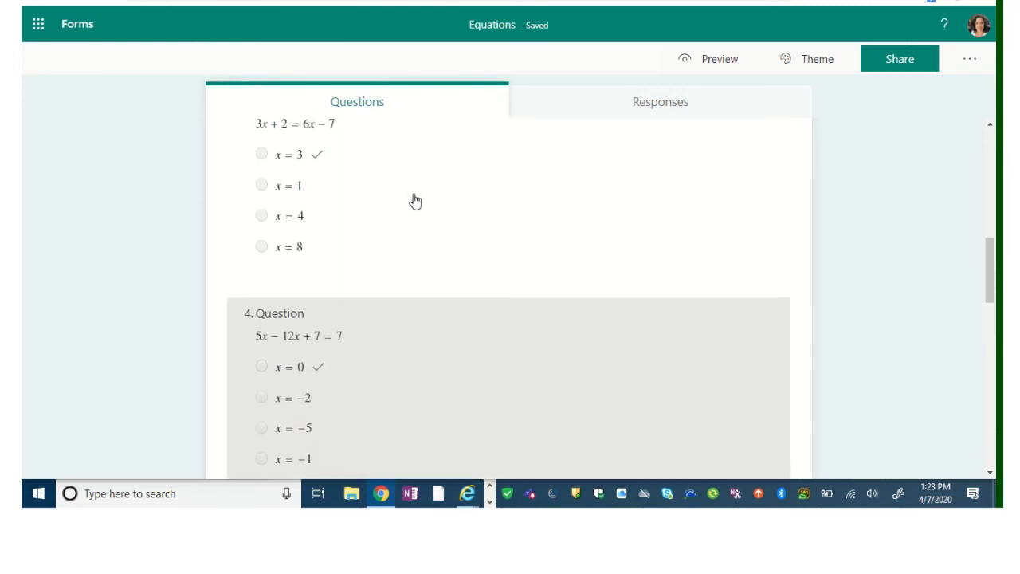
scroll(414, 201, "down", 3)
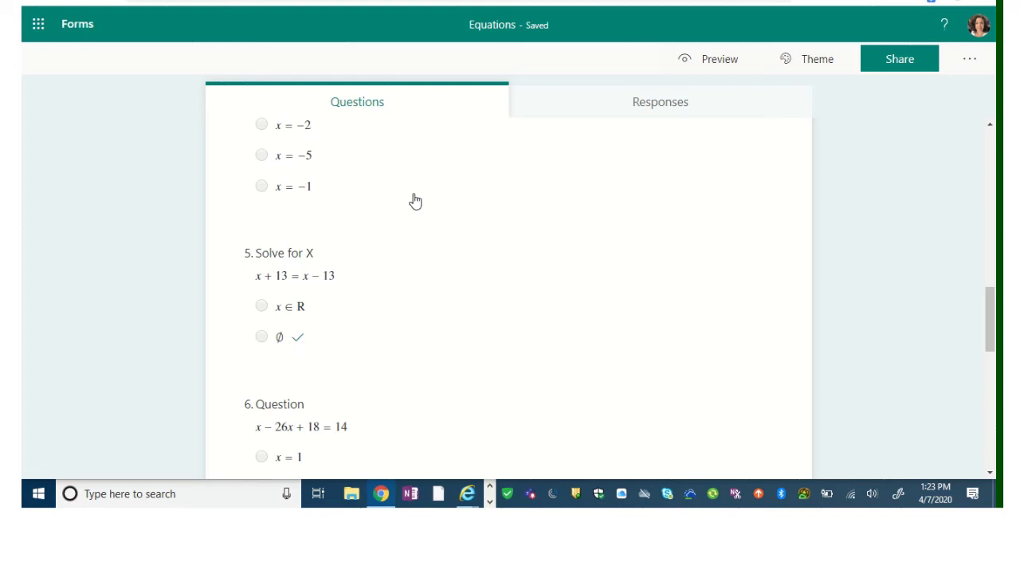
- Add a ninth choice question at the end of the quiz and view its image and video insertion options without inserting any media
scroll(868, 267, "down", 8)
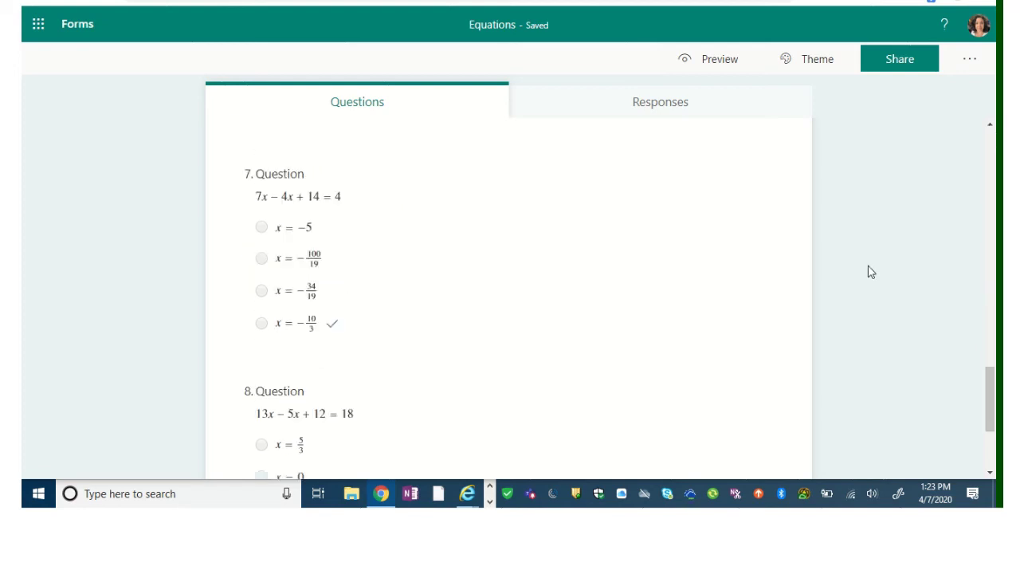
left_click(307, 431)
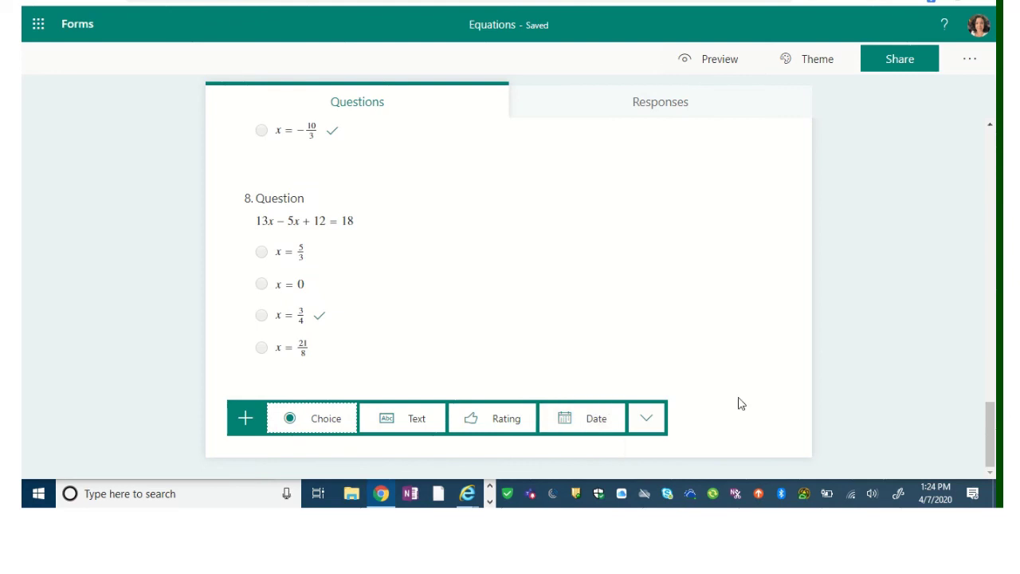
left_click(348, 423)
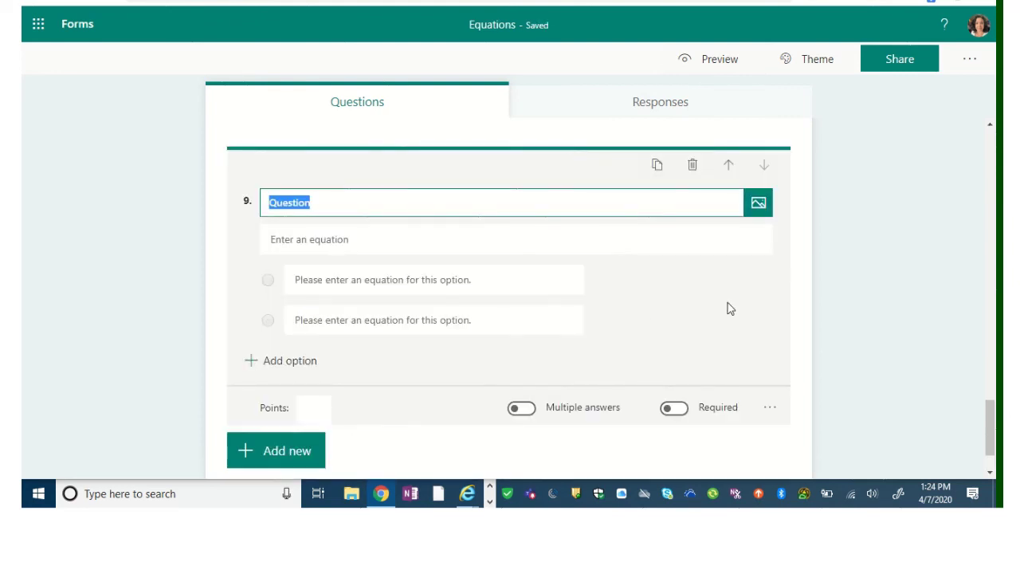
left_click(760, 209)
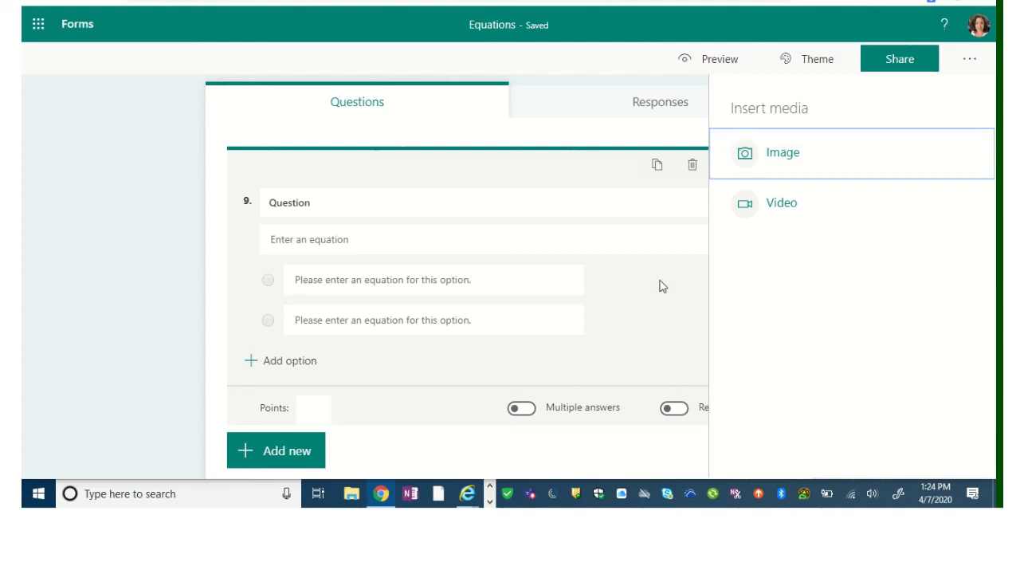
left_click(390, 459)
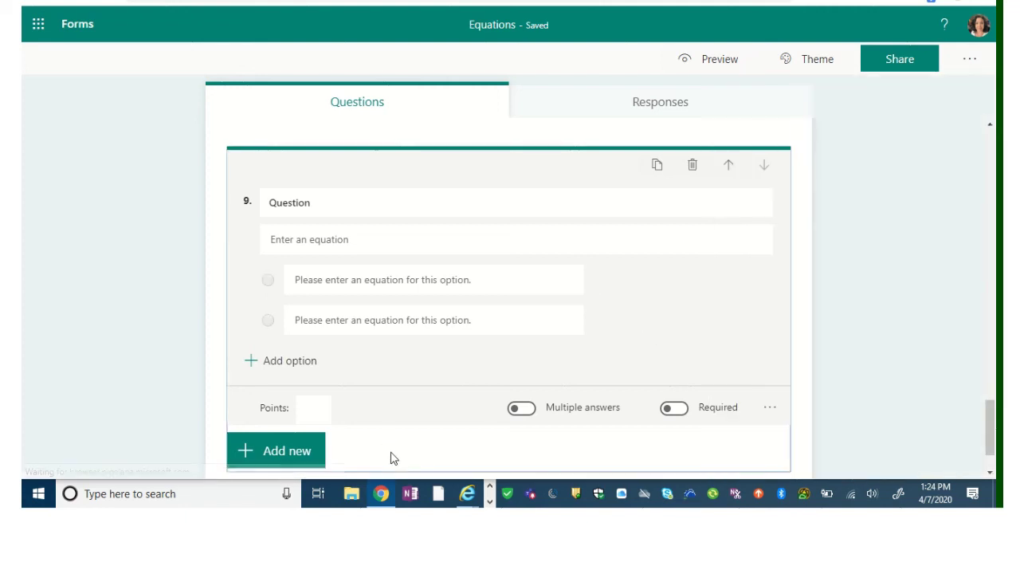
- View the quiz's response summary, including the response count, average completion time and status
left_click(665, 110)
scroll(789, 218, "down", 2)
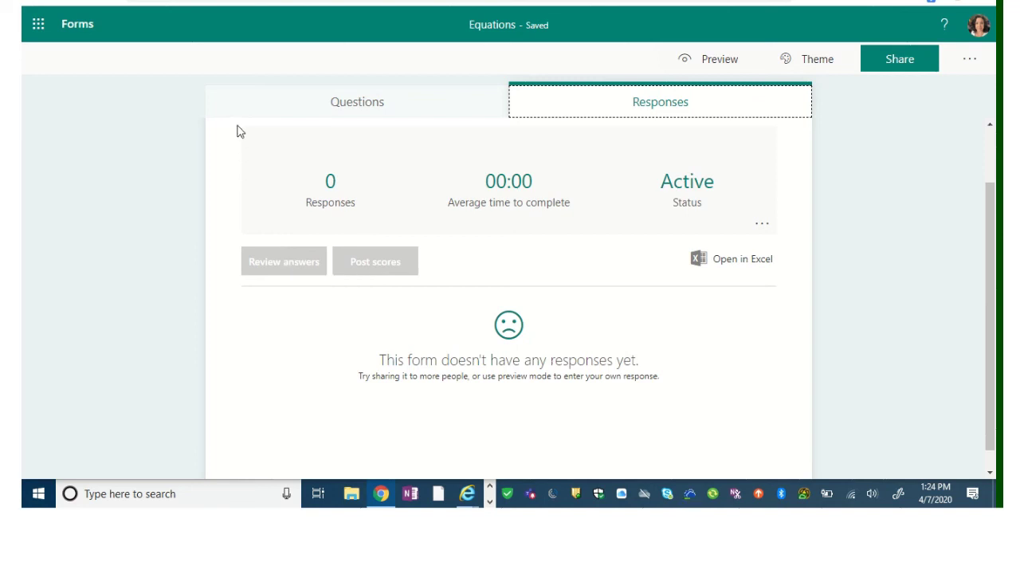
mouse_move(509, 1)
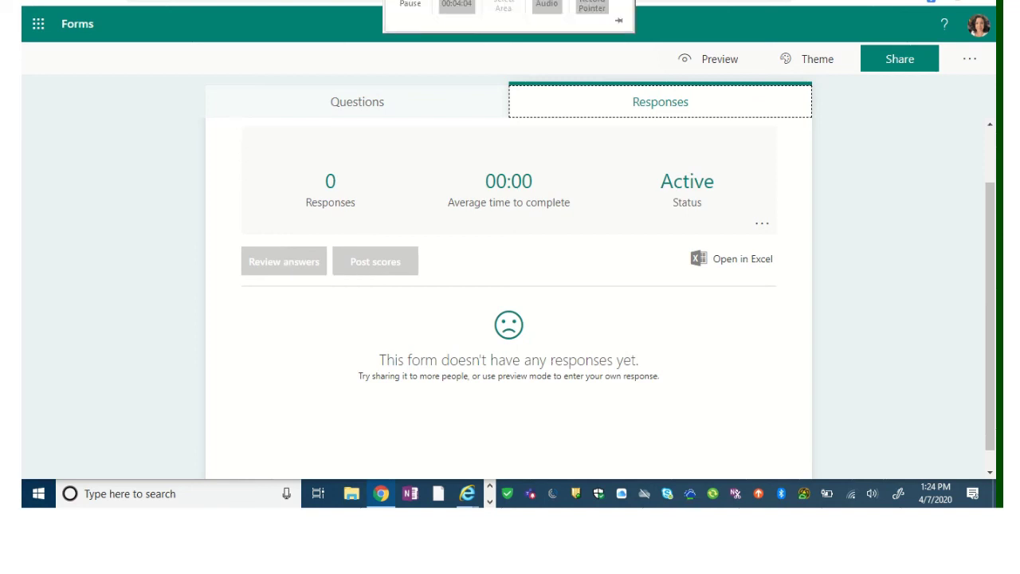